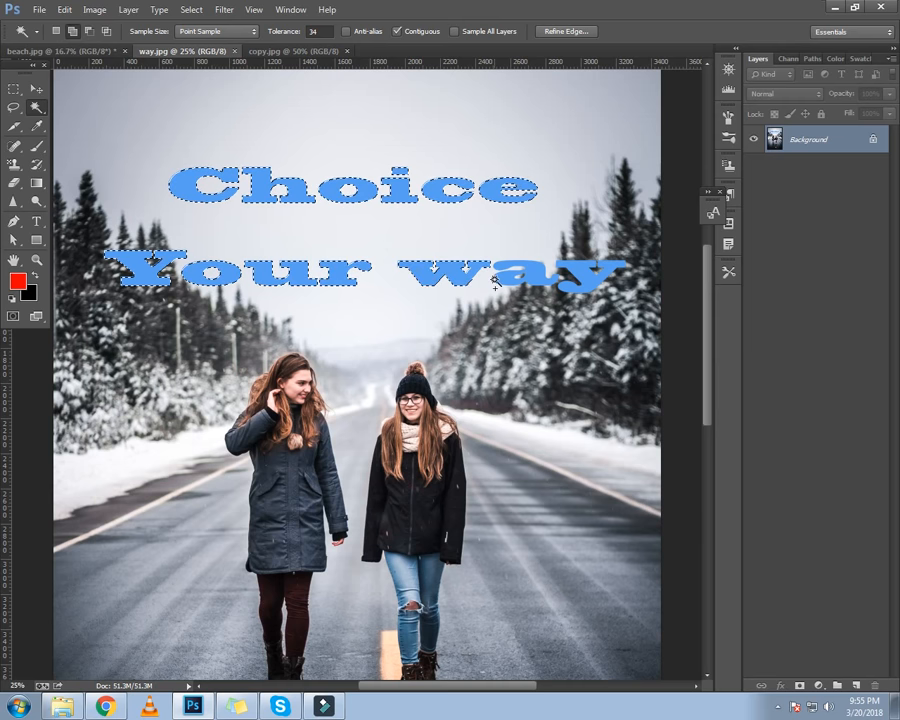
Expand the selection around the 'Choice Your way' text
left_click(191, 10)
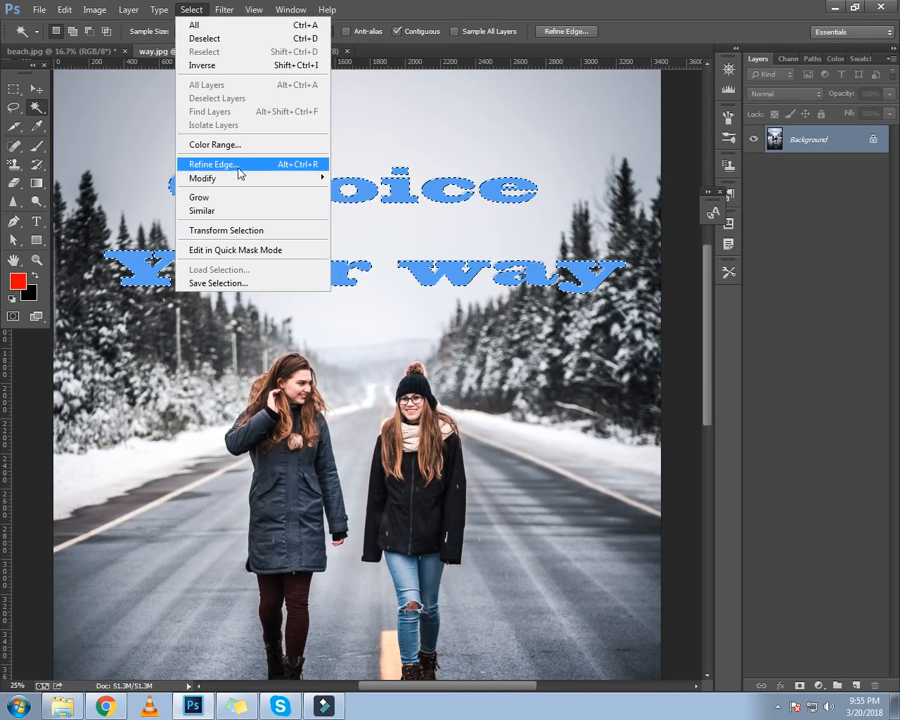
mouse_move(294, 185)
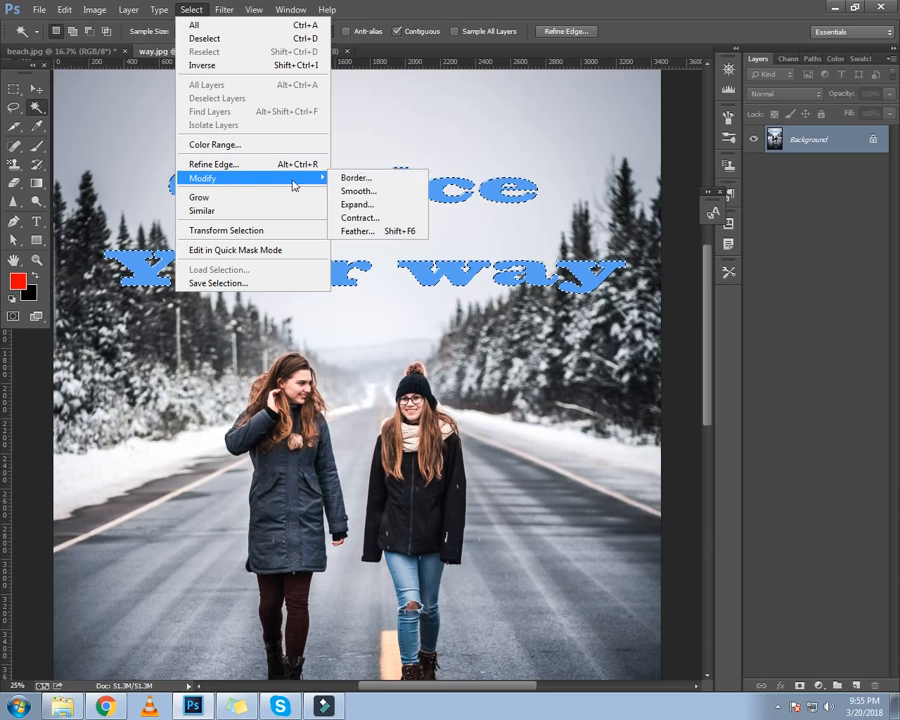
left_click(345, 205)
left_click(508, 239)
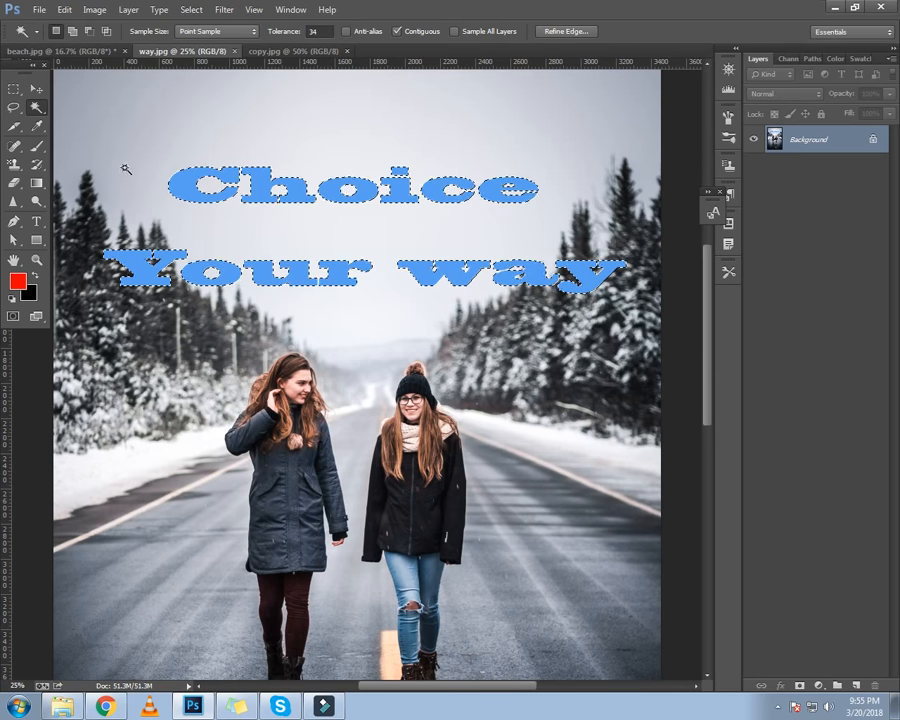
Fill the expanded text selection to remove the lettering from the road photo, then deselect
left_click(66, 12)
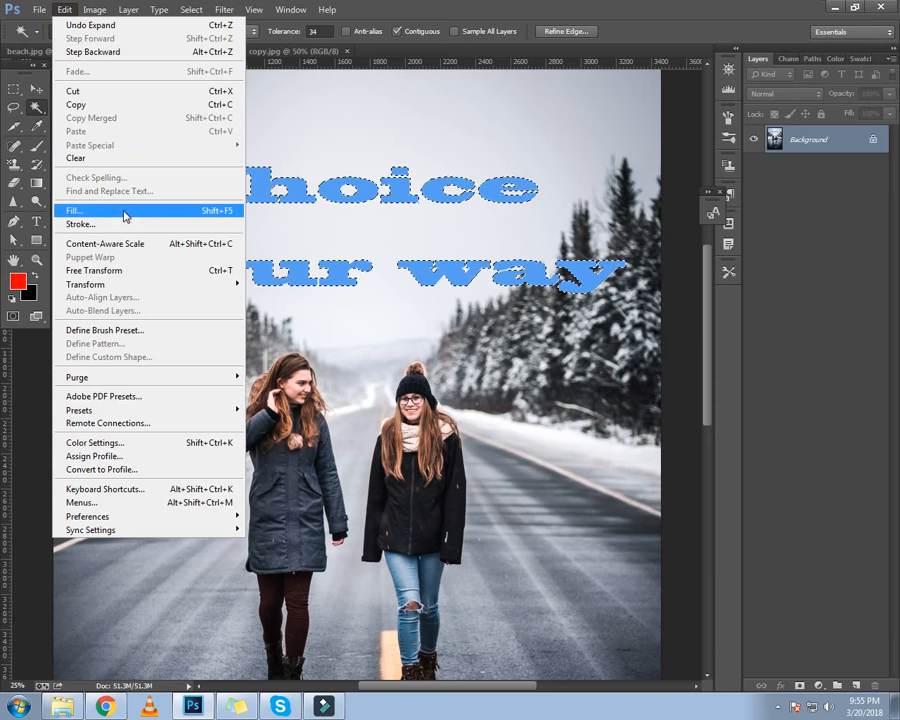
left_click(120, 207)
left_click(576, 146)
key("w")
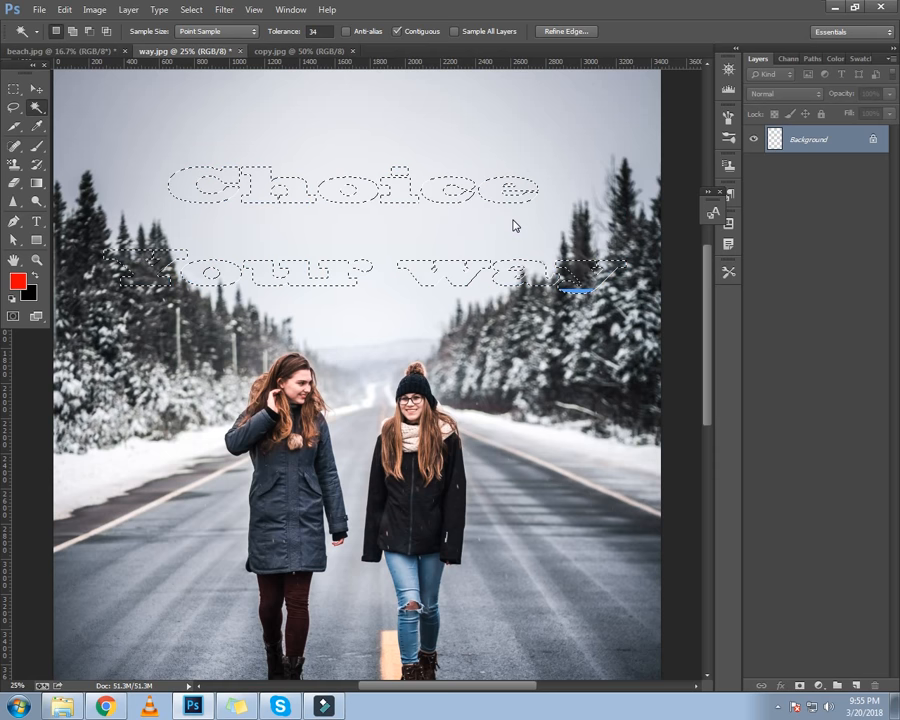
key("ctrl+d")
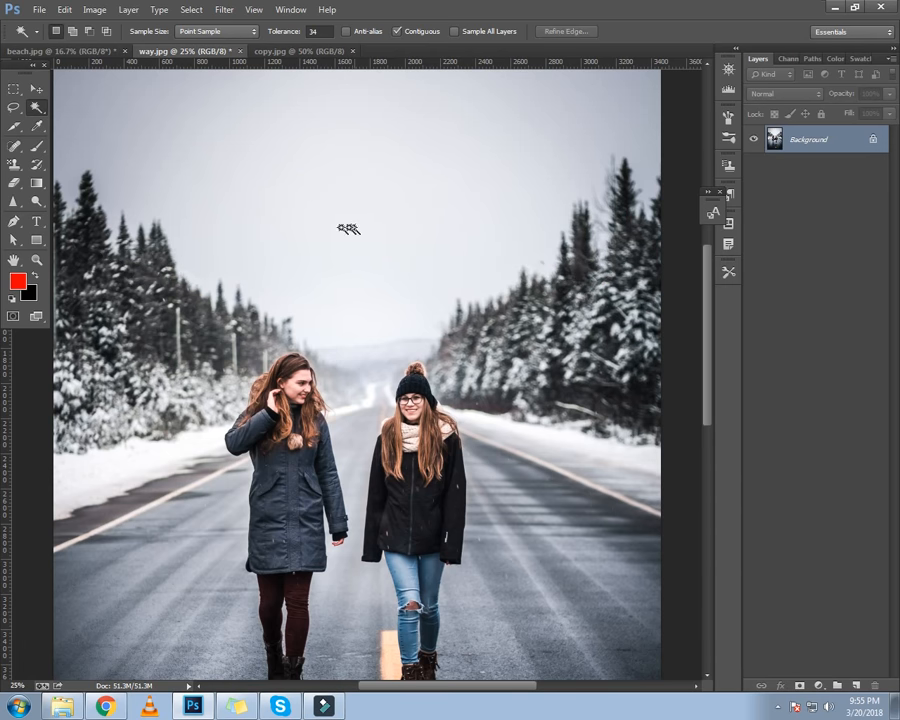
Zoom in and out to inspect the road photo where the text was removed
left_click(36, 88)
scroll(232, 202, "down", 2)
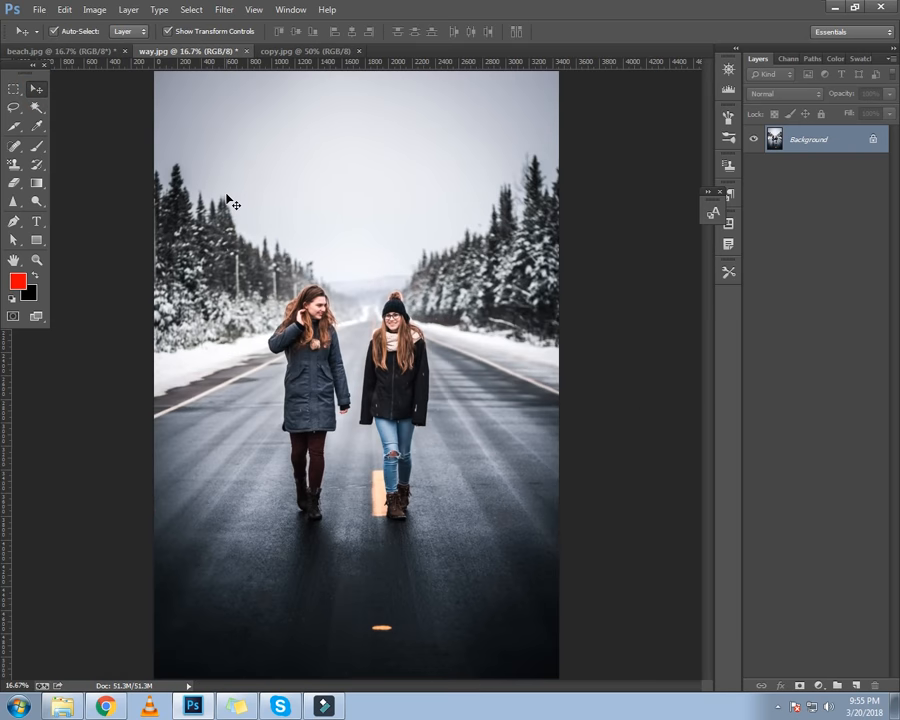
scroll(232, 202, "up", 4)
scroll(232, 200, "down", 3)
scroll(297, 235, "up", 1)
scroll(283, 219, "up", 3)
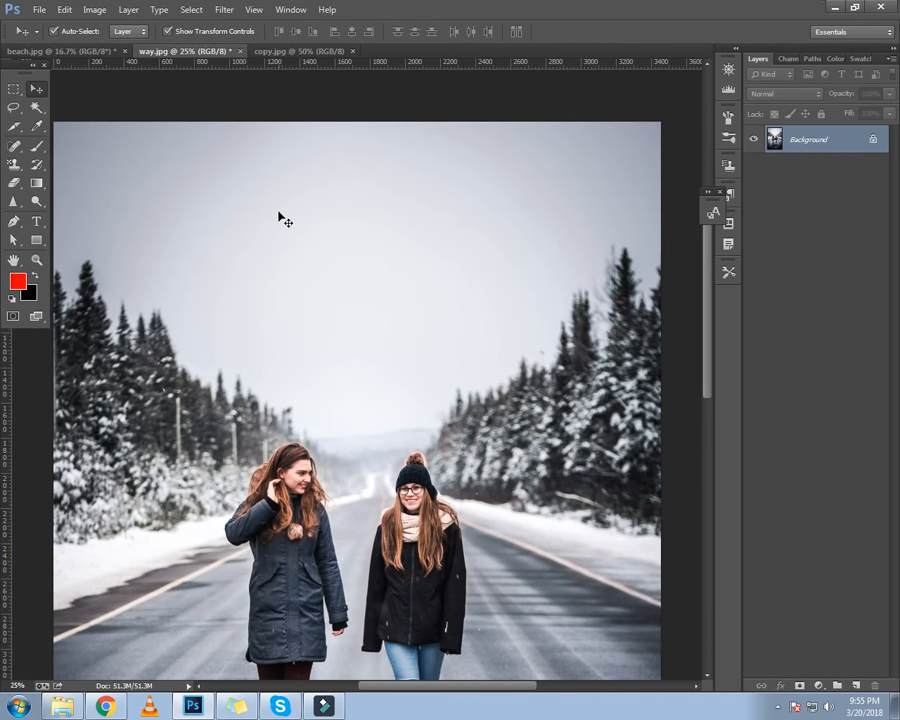
scroll(281, 217, "down", 1)
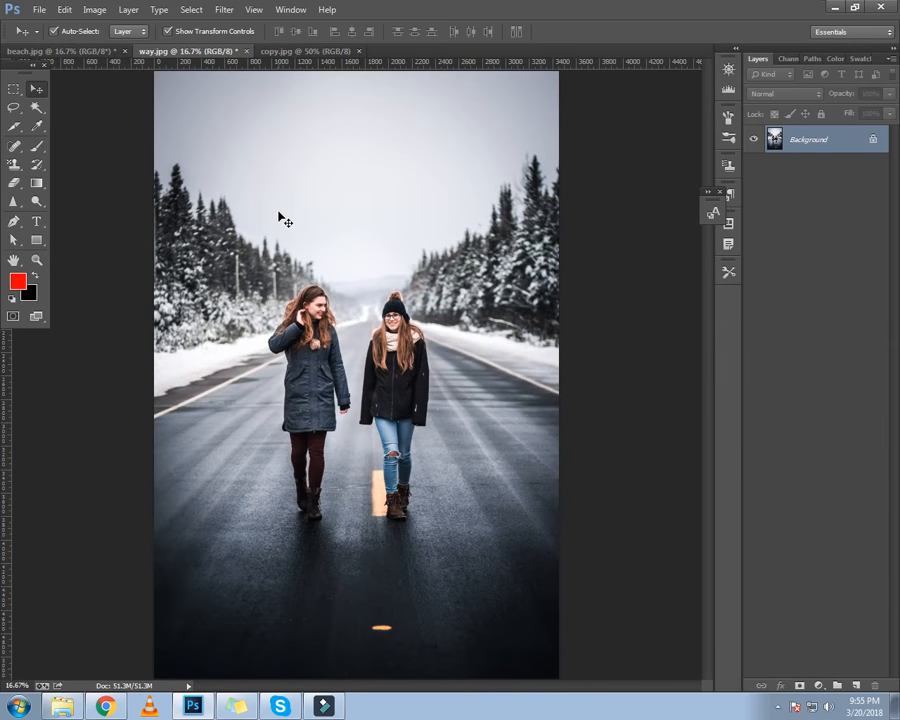
scroll(279, 216, "down", 1)
scroll(270, 207, "up", 1)
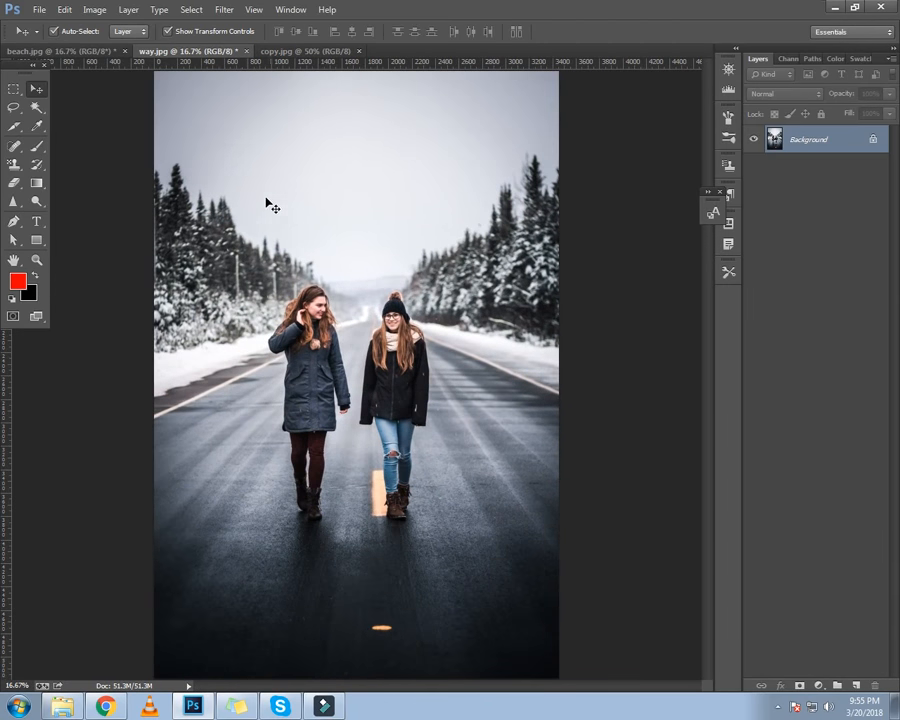
Switch to copy.jpg, choose the Spot Healing Brush Tool and set its brush size to 64 px
left_click(298, 51)
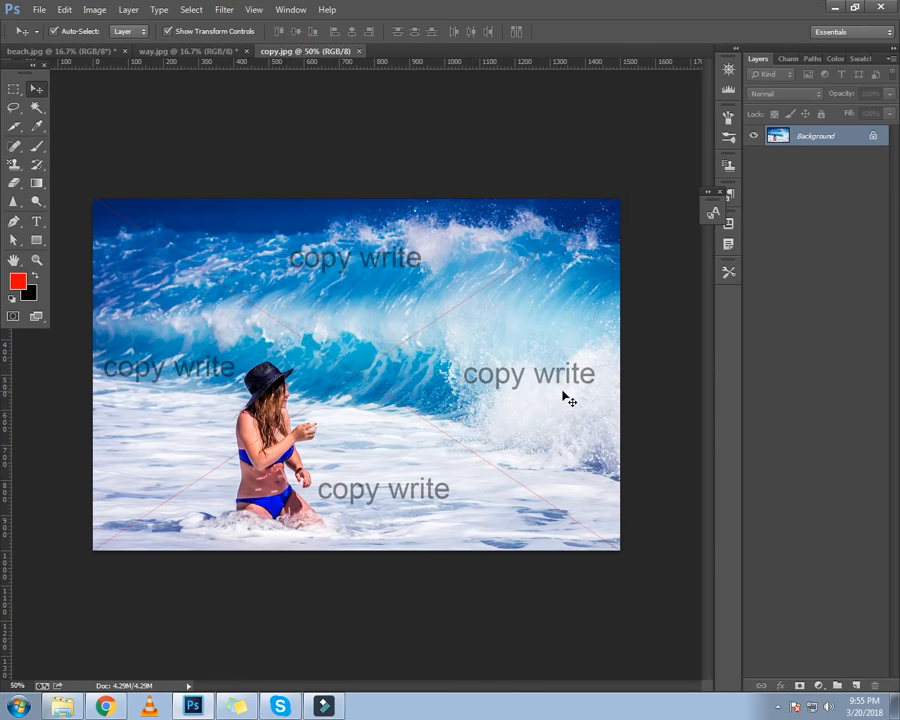
left_click(15, 147)
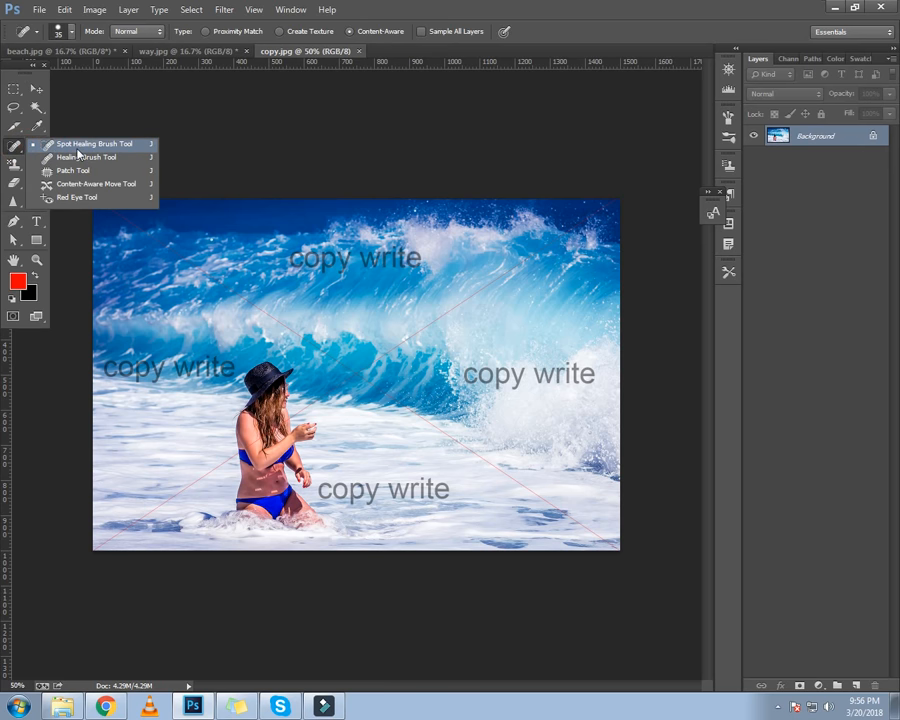
left_click(77, 150)
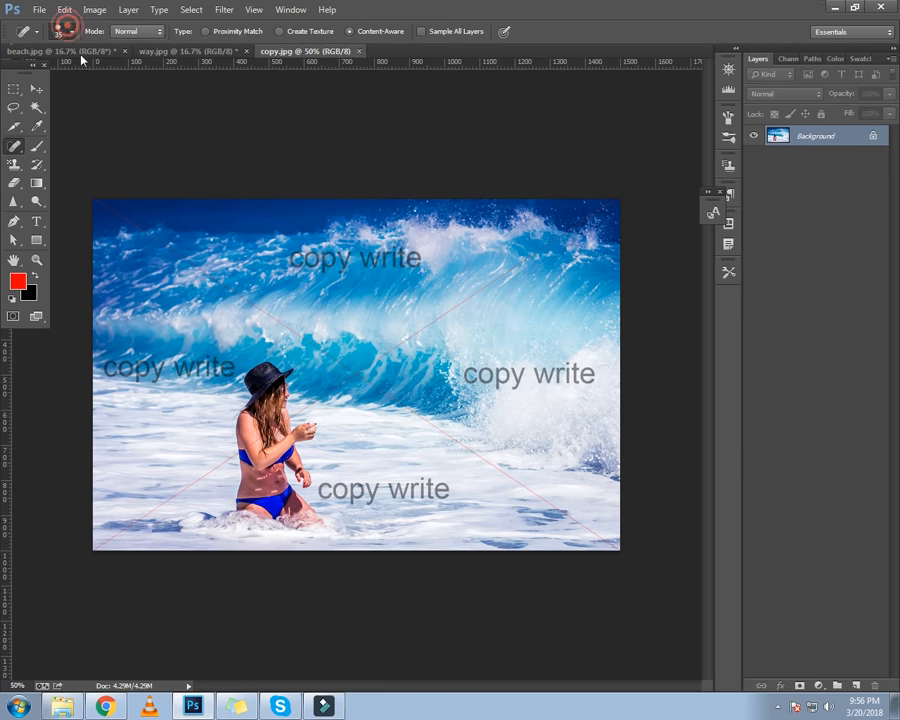
left_click(61, 31)
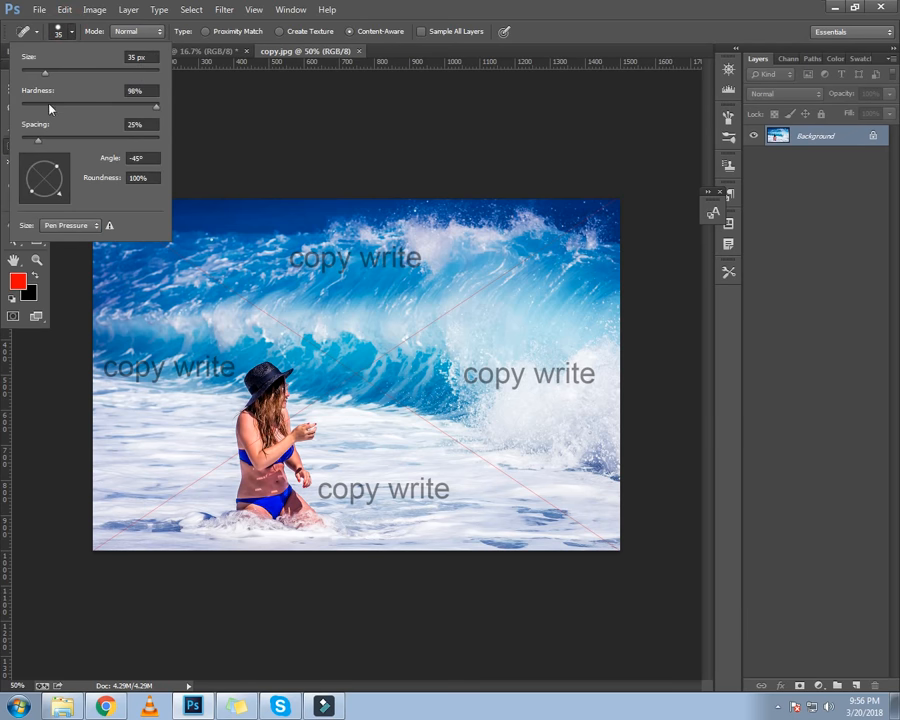
left_click_drag(58, 200, 67, 183)
left_click(66, 181)
left_click(269, 143)
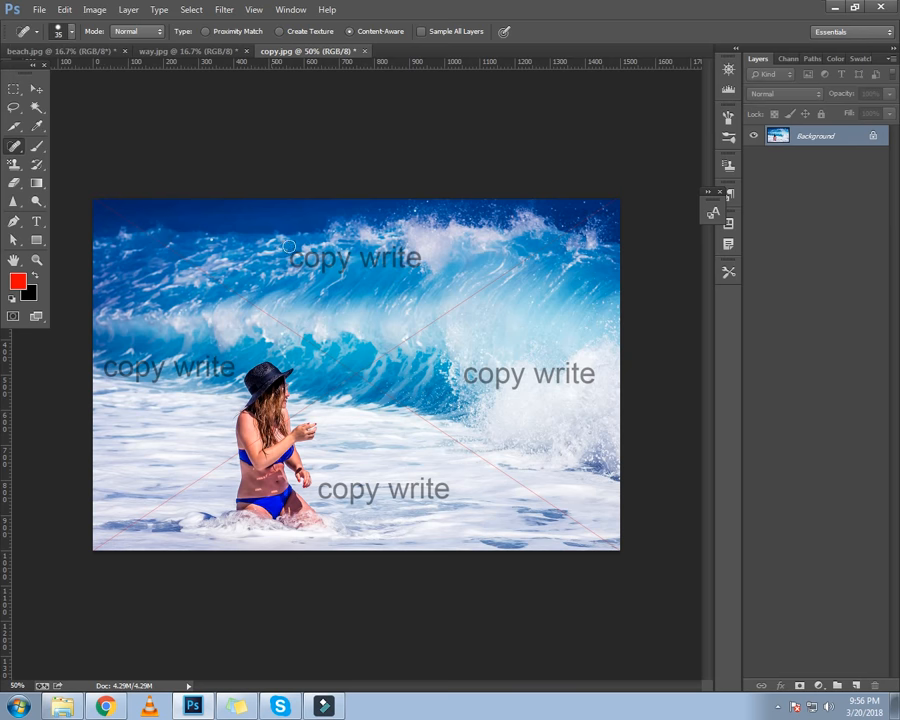
left_click(72, 36)
left_click(65, 73)
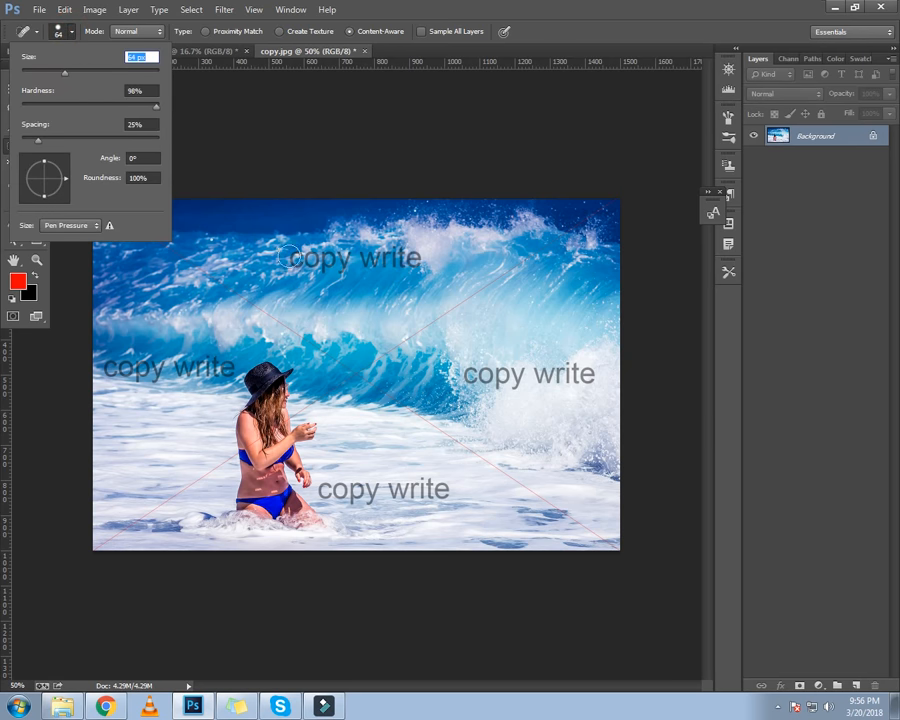
left_click(286, 146)
Paint over each of the four 'copy write' watermarks to heal them away
left_click(298, 258)
left_click_drag(298, 258, 421, 259)
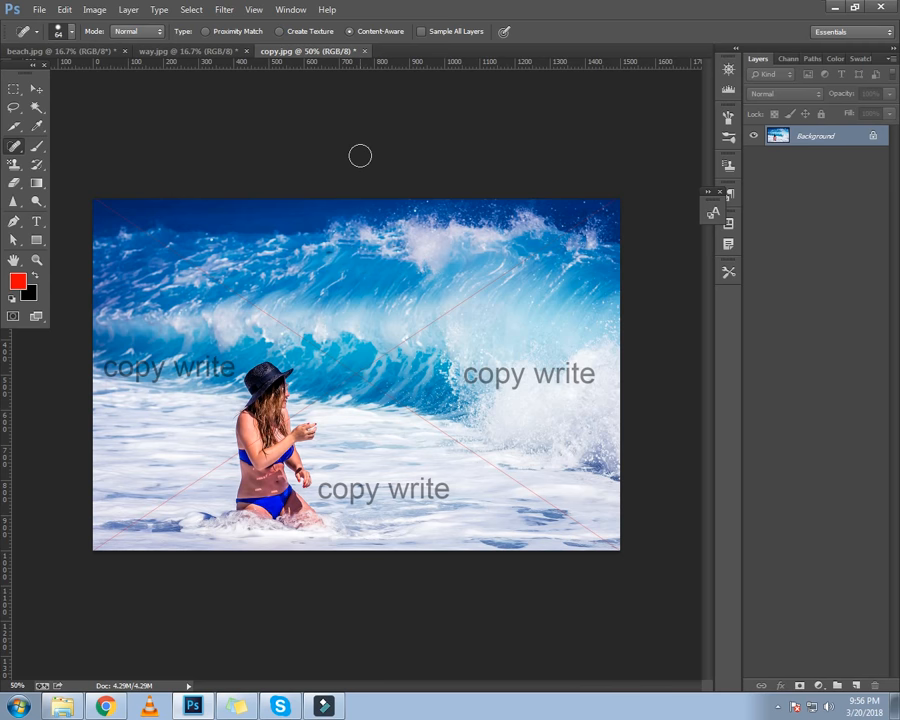
mouse_move(472, 375)
left_mouse_down()
mouse_move(588, 377)
mouse_move(570, 369)
mouse_move(589, 378)
left_mouse_up()
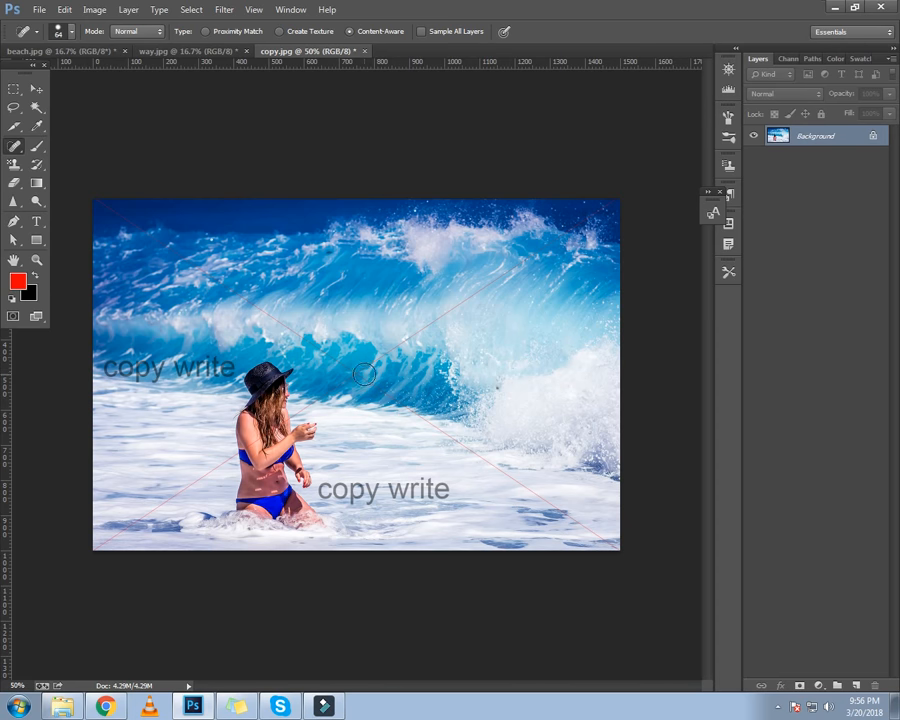
mouse_move(318, 490)
left_mouse_down()
mouse_move(356, 497)
mouse_move(450, 489)
left_mouse_up()
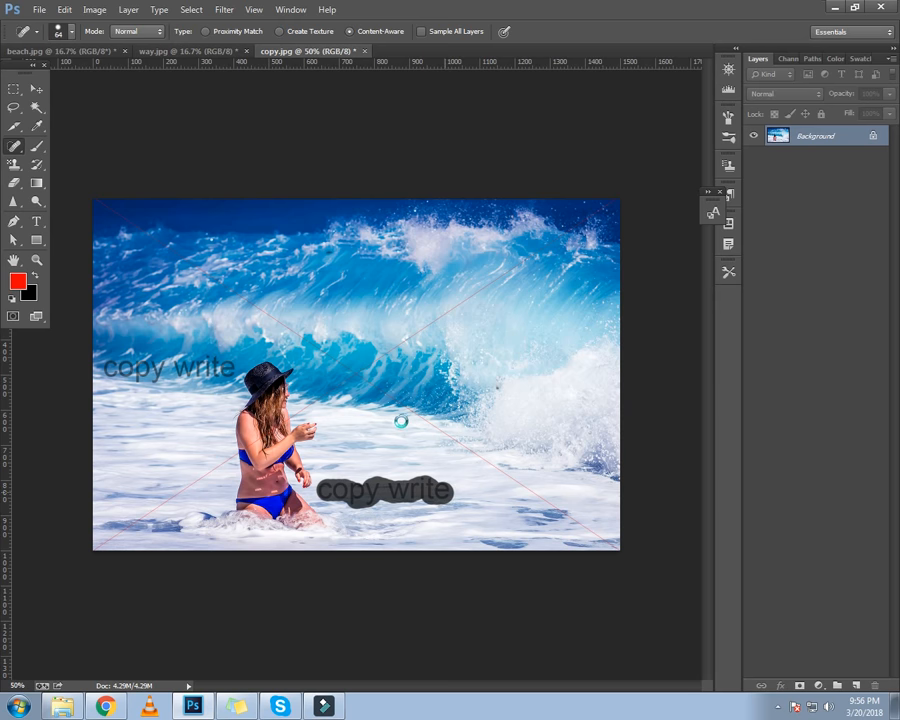
left_click_drag(111, 368, 225, 369)
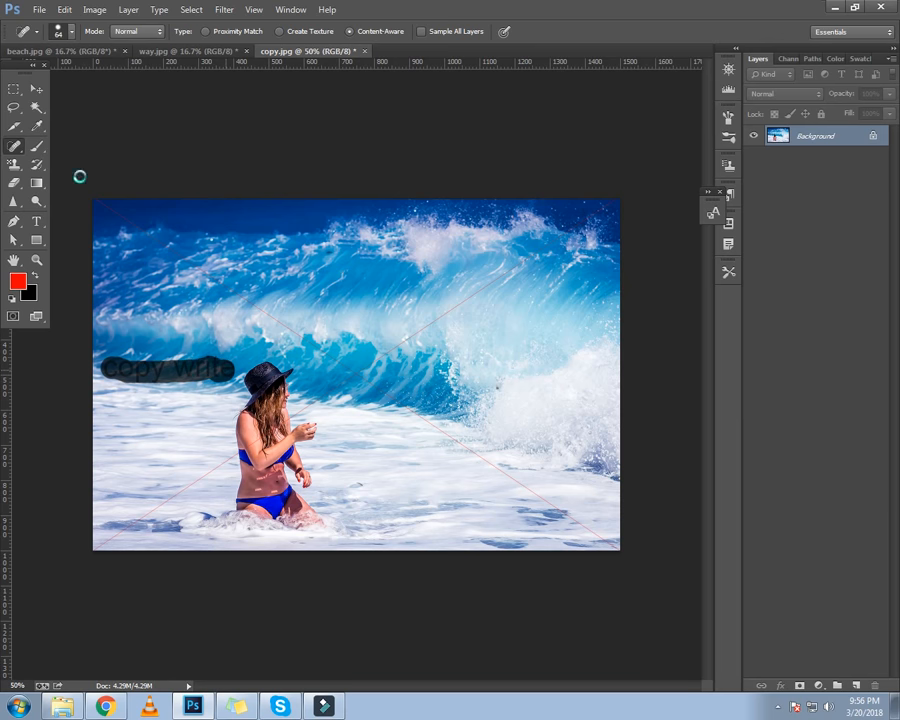
Reduce the Spot Healing brush size to 36 px
left_click(60, 31)
left_click_drag(67, 181, 66, 196)
left_click(228, 137)
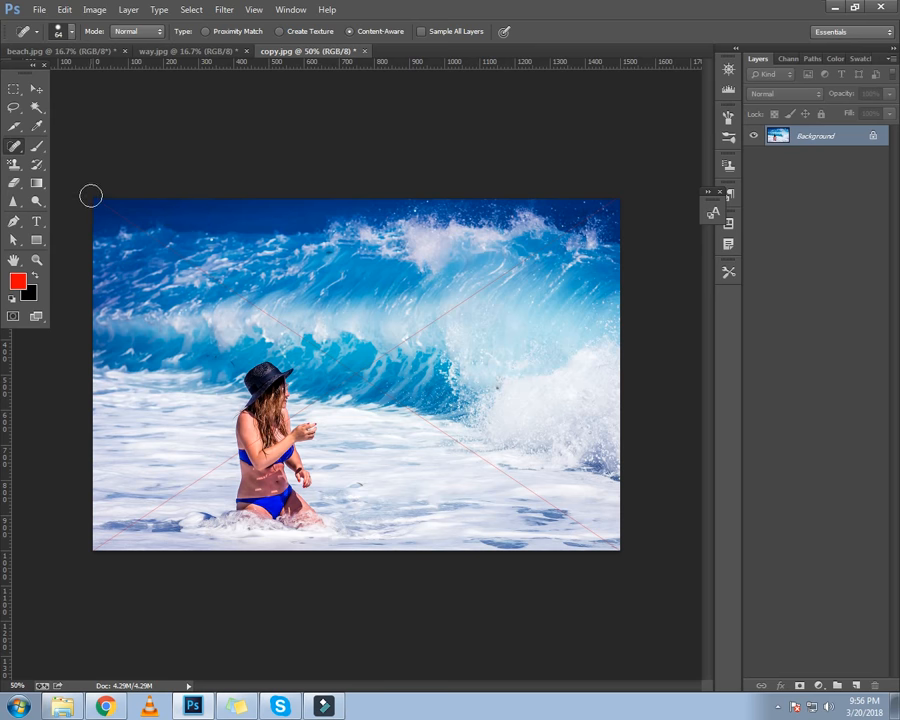
left_click(70, 31)
left_click_drag(62, 74, 44, 73)
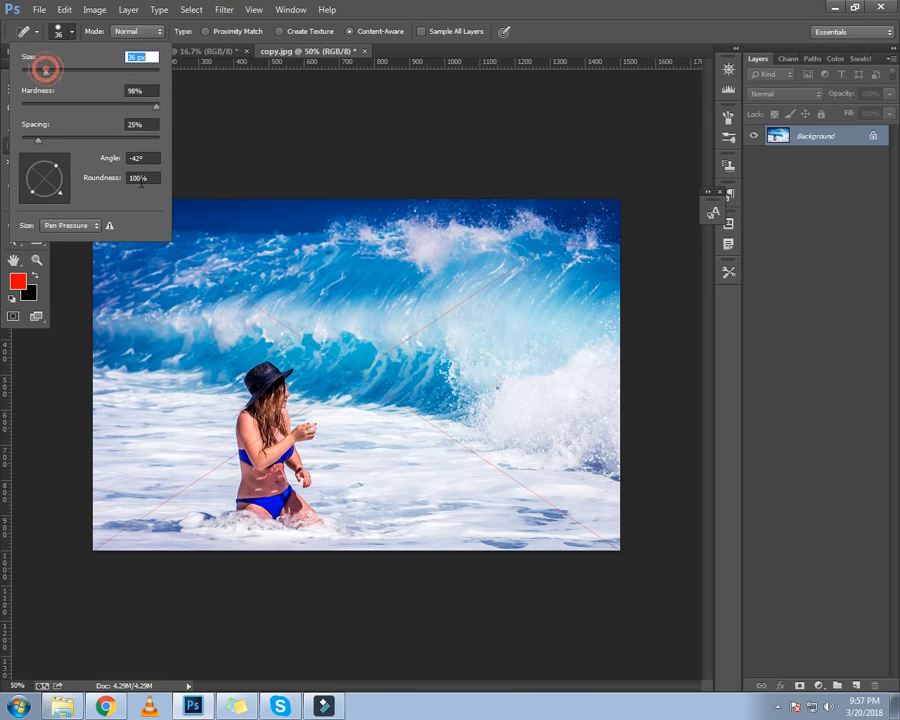
left_click(214, 142)
Paint along the thin diagonal line running from the top-left to the bottom-right corner
left_click_drag(94, 195, 357, 373)
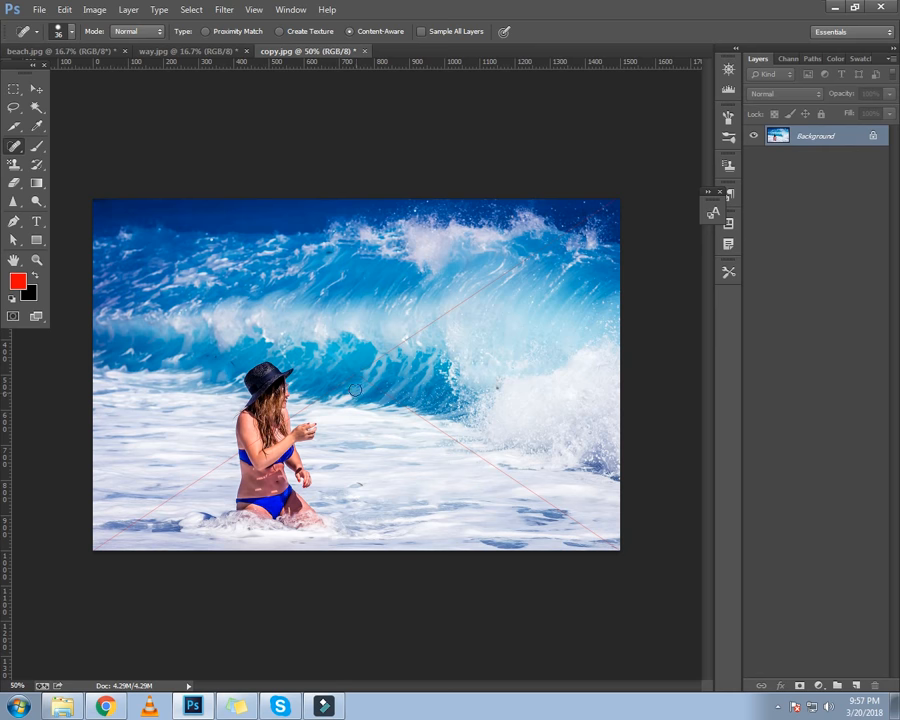
mouse_move(328, 356)
left_mouse_down()
mouse_move(598, 538)
mouse_move(626, 545)
left_mouse_up()
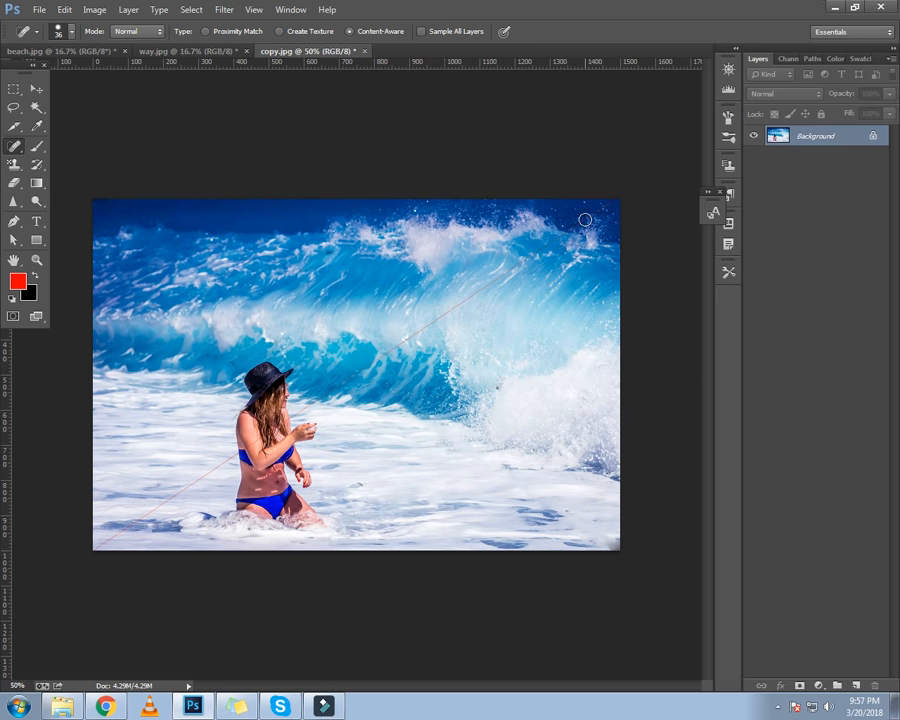
Paint along the other diagonal line from the top-right to the bottom-left corner
left_click(58, 28)
left_click_drag(49, 202, 22, 206)
left_click(590, 127)
left_click_drag(614, 198, 363, 368)
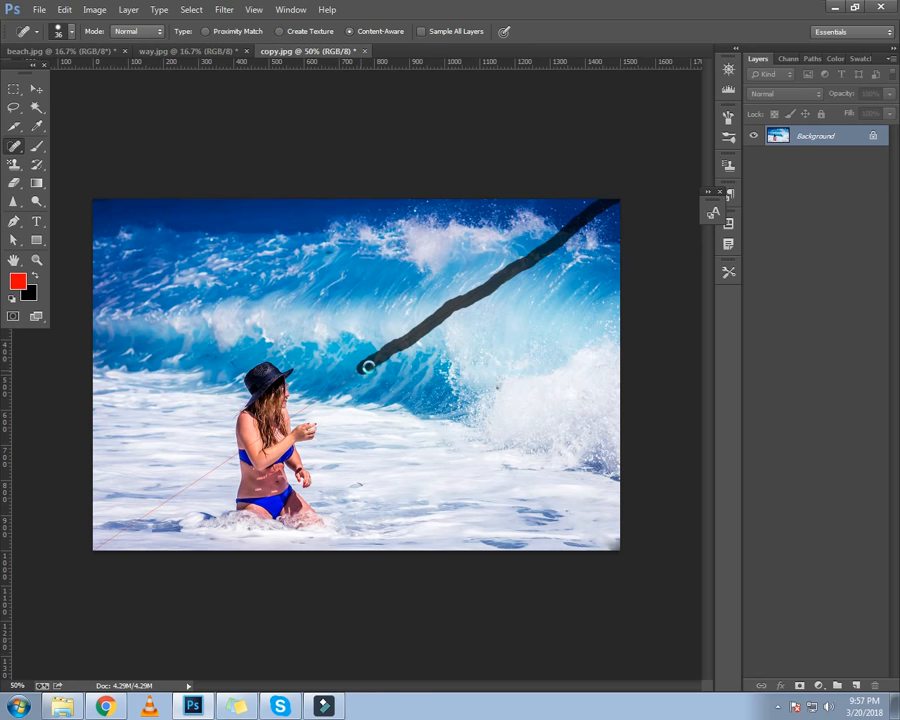
mouse_move(363, 368)
left_mouse_down()
mouse_move(297, 425)
mouse_move(107, 540)
left_mouse_up()
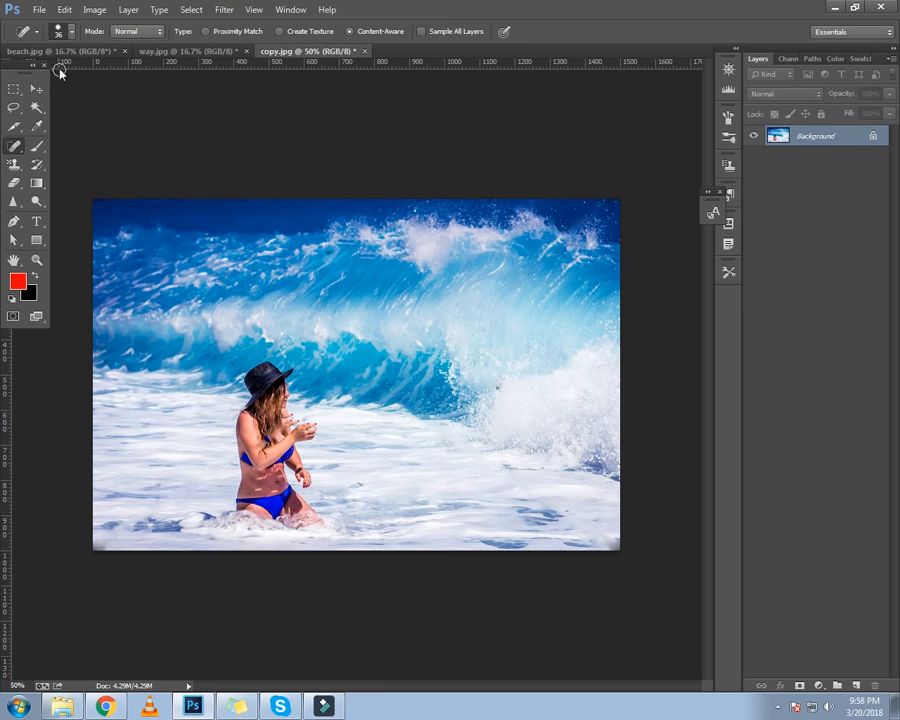
left_click(71, 31)
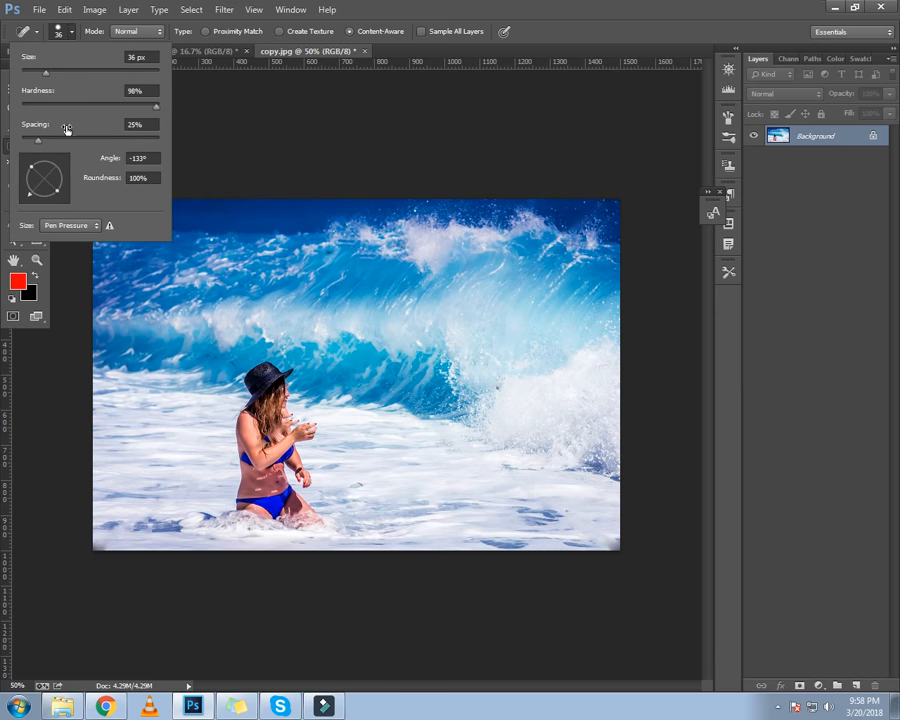
mouse_move(33, 198)
left_mouse_down()
mouse_move(30, 188)
mouse_move(58, 172)
mouse_move(71, 184)
left_mouse_up()
left_click(238, 142)
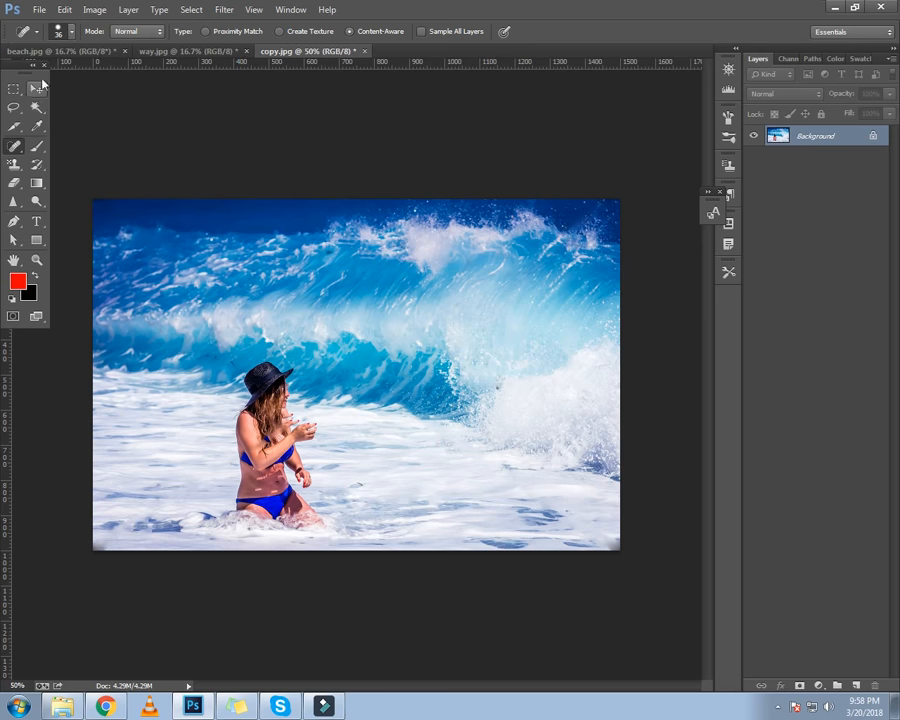
Switch to beach.jpg and step backward one history state
left_click(176, 52)
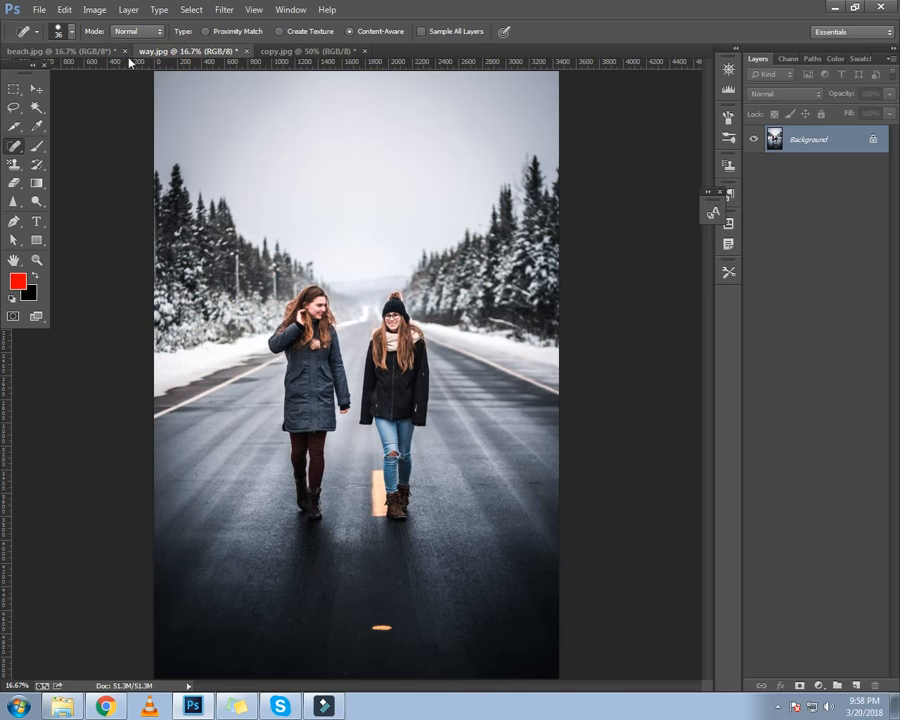
left_click(300, 51)
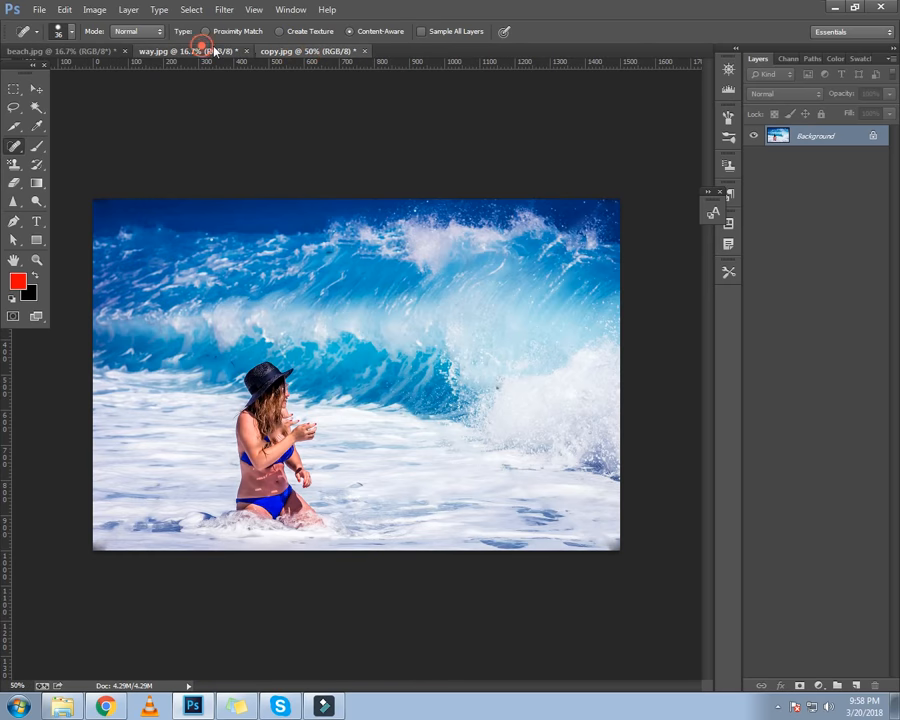
left_click(200, 51)
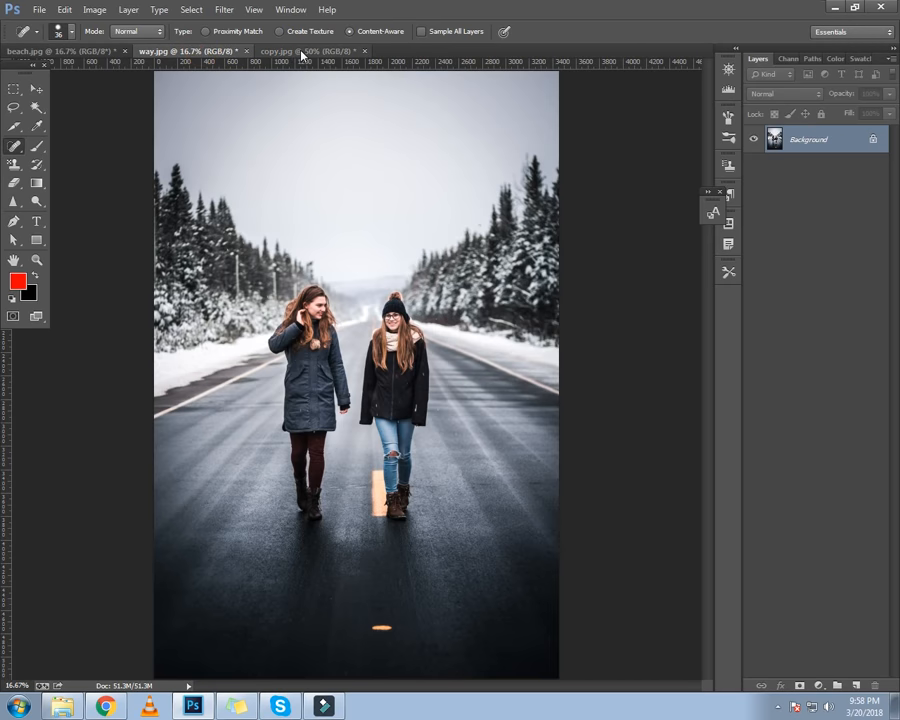
left_click(36, 87)
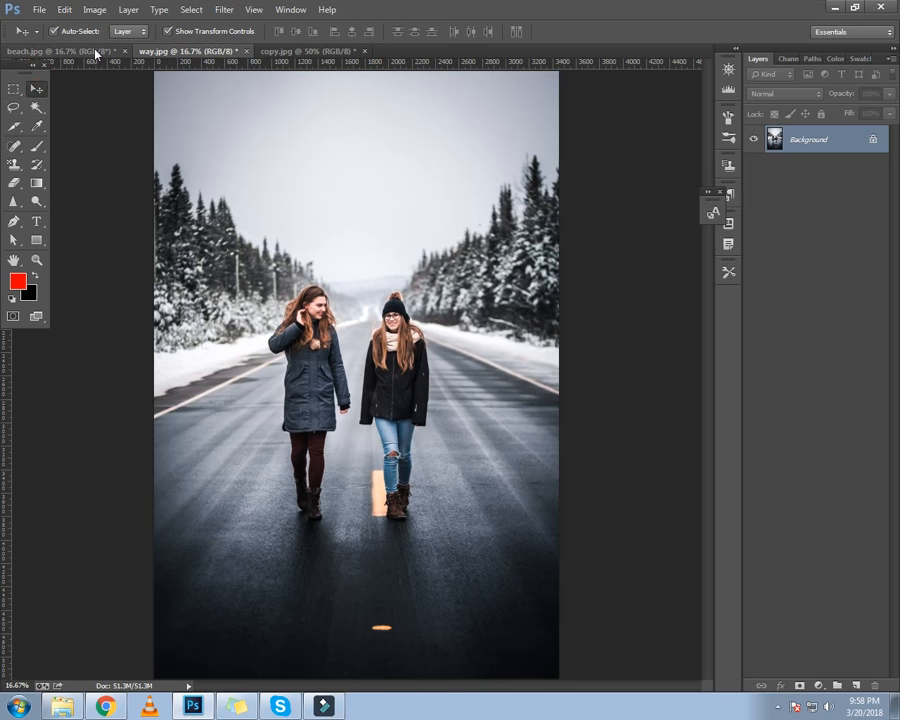
left_click(94, 51)
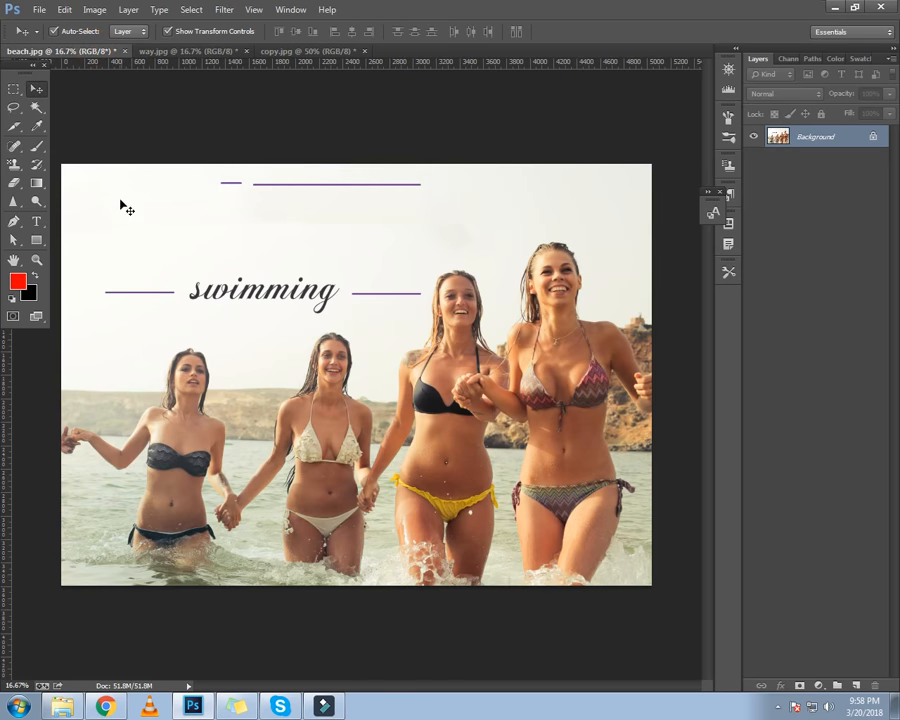
key("ctrl+alt+z")
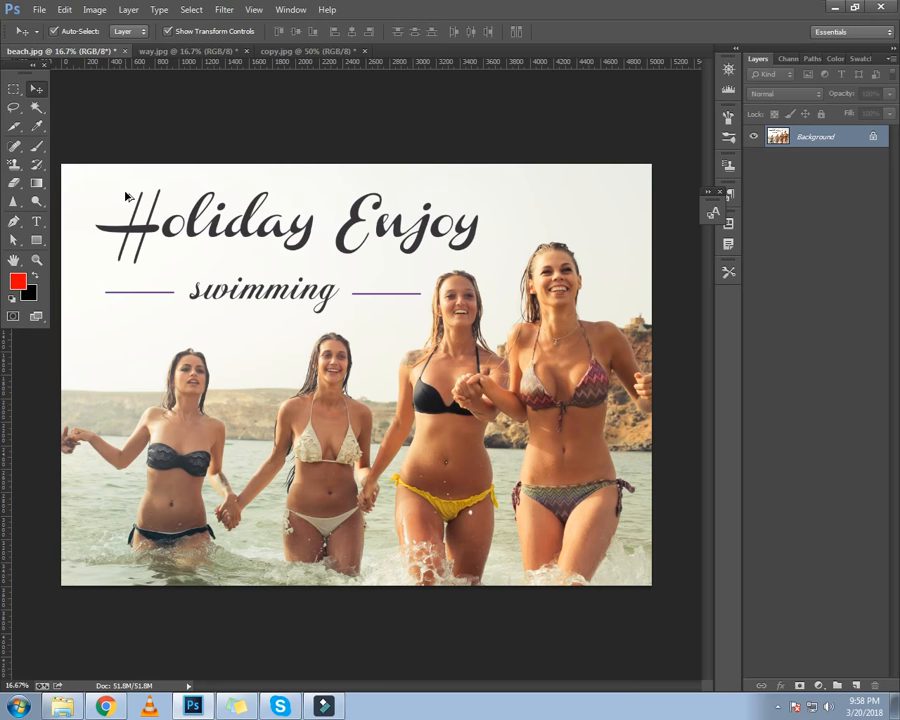
Select a rectangle around the "swimming" line and its two bars, and fill it using Content-Aware
left_click(13, 90)
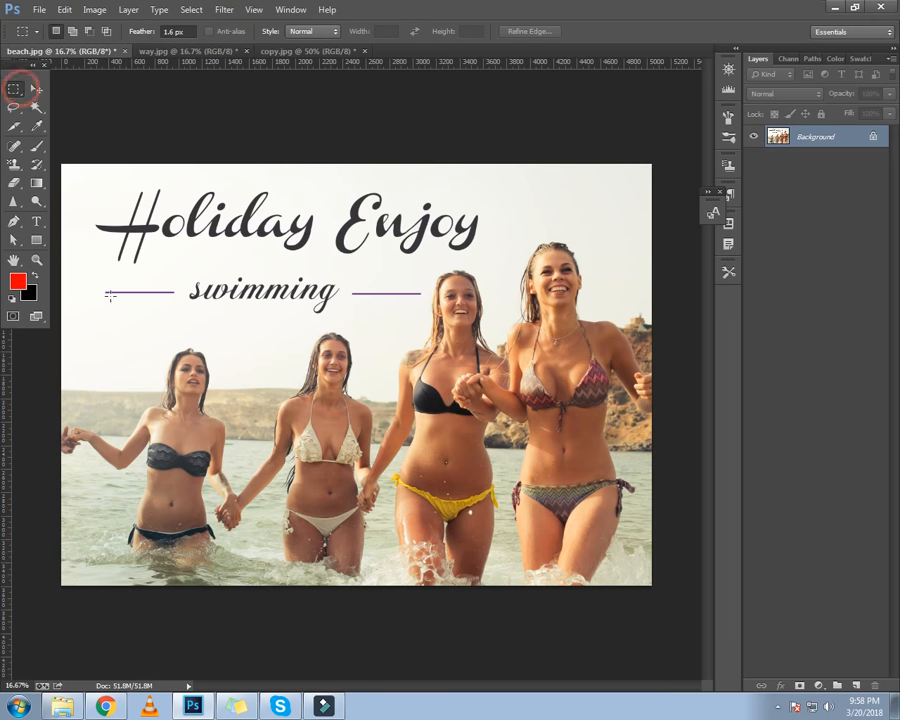
left_click_drag(100, 283, 424, 316)
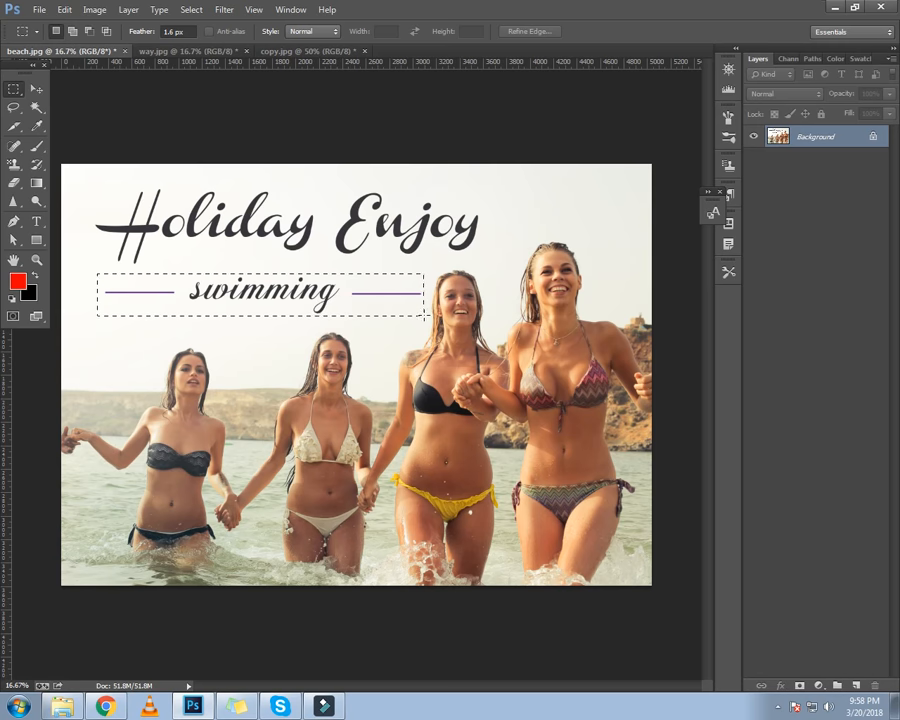
right_click(266, 284)
left_click(336, 488)
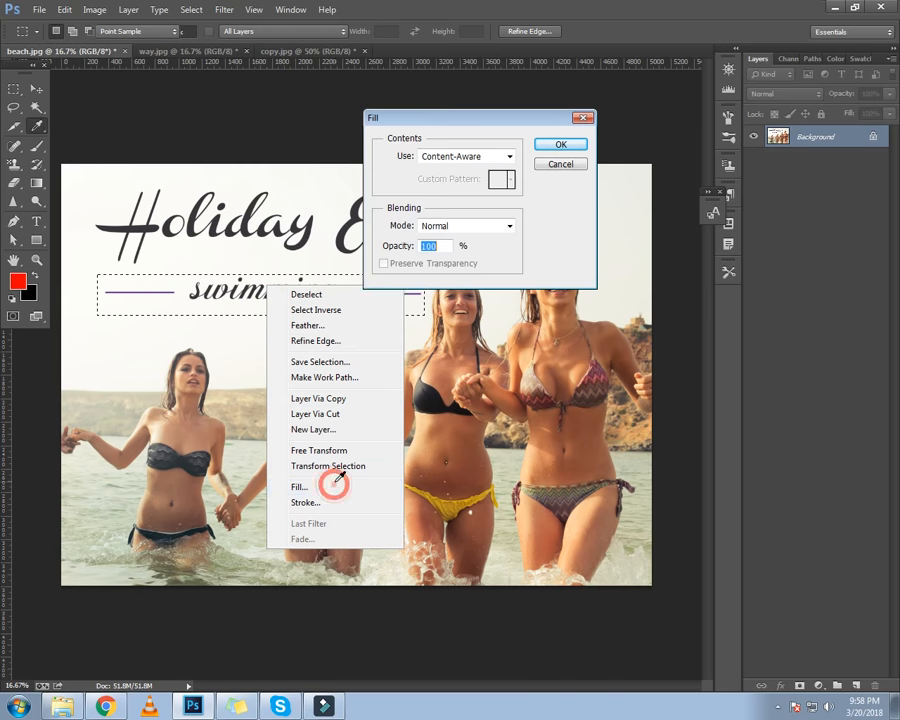
left_click(556, 146)
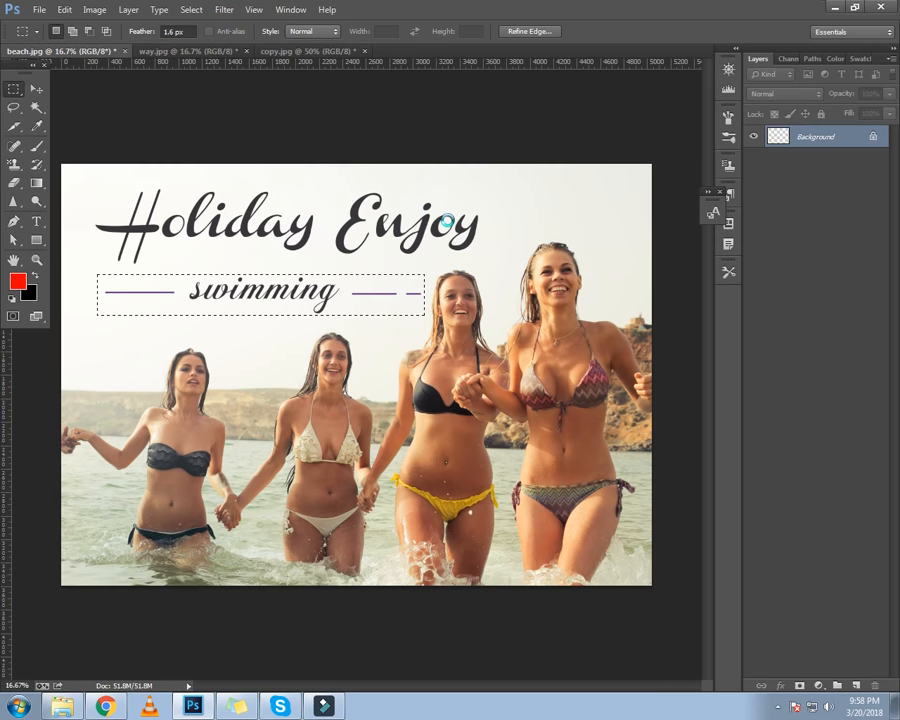
Select a rectangle around the word "Holiday" and fill it using Content-Aware
left_click(200, 262)
left_click_drag(93, 175, 323, 270)
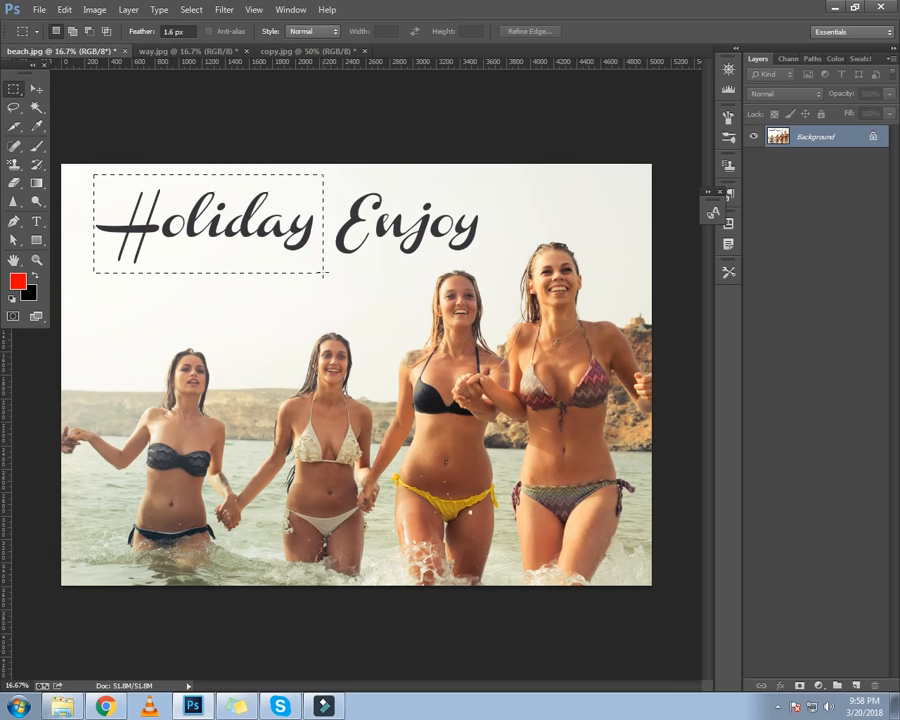
right_click(236, 216)
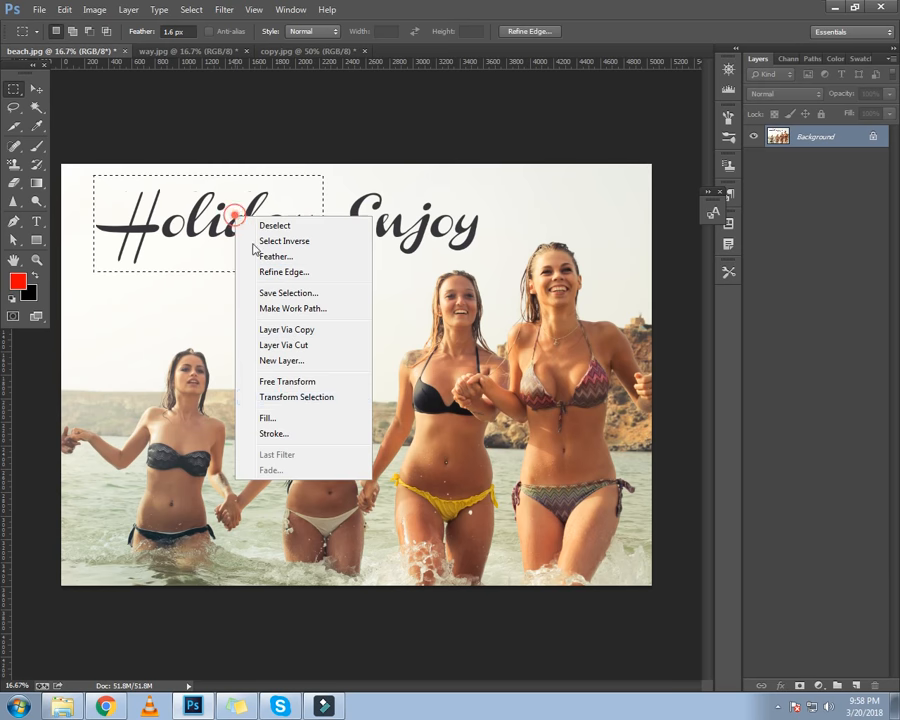
left_click(272, 418)
left_click(549, 146)
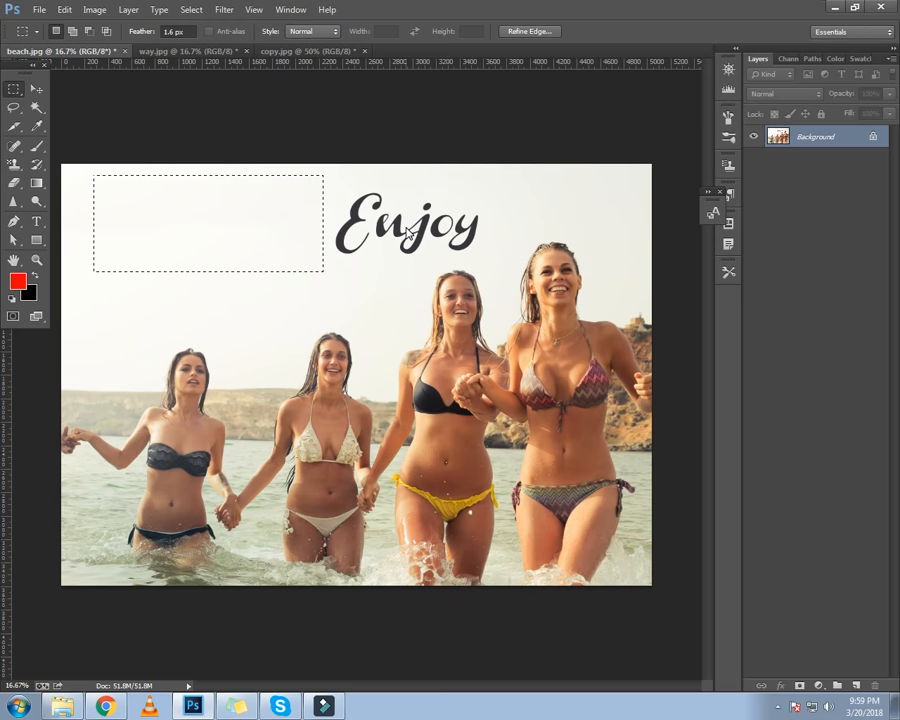
Select a rectangle around the word "Enjoy", fill it using Content-Aware, and deselect
left_click(358, 250)
left_click_drag(317, 177, 485, 262)
right_click(386, 205)
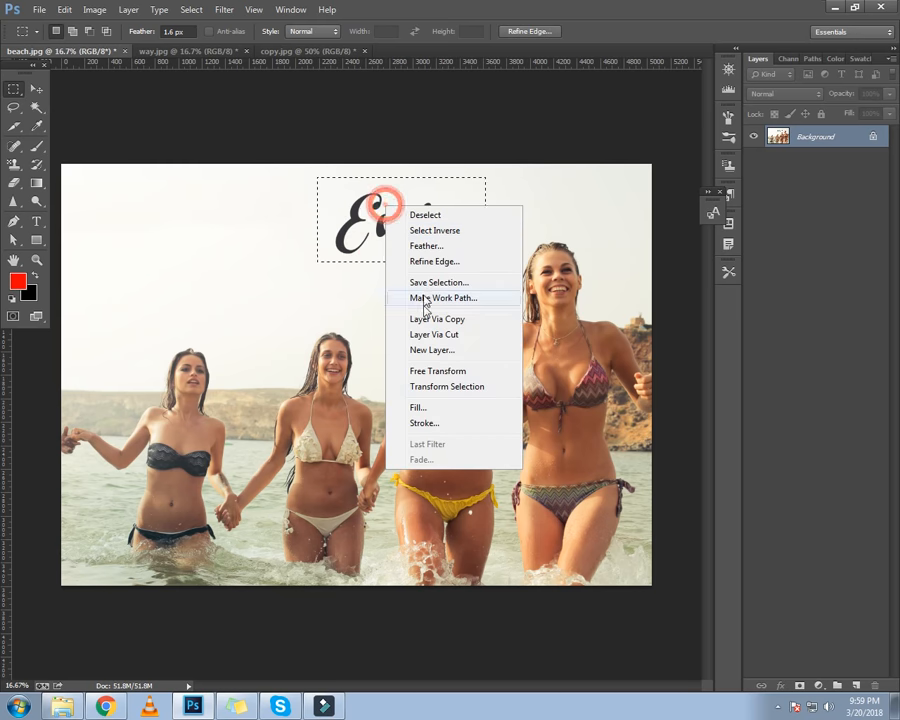
left_click(420, 407)
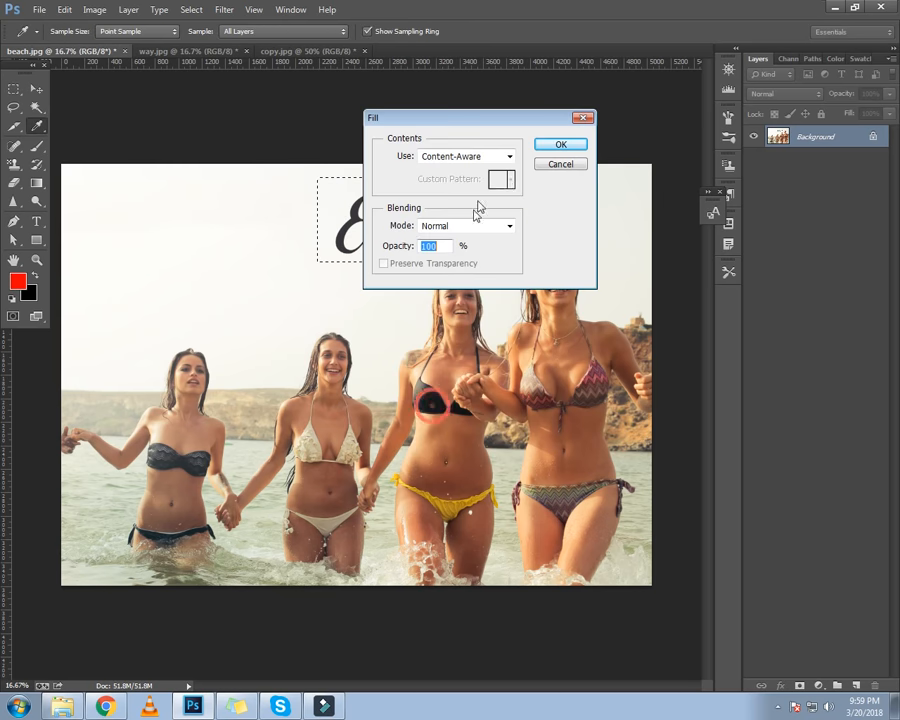
left_click(561, 144)
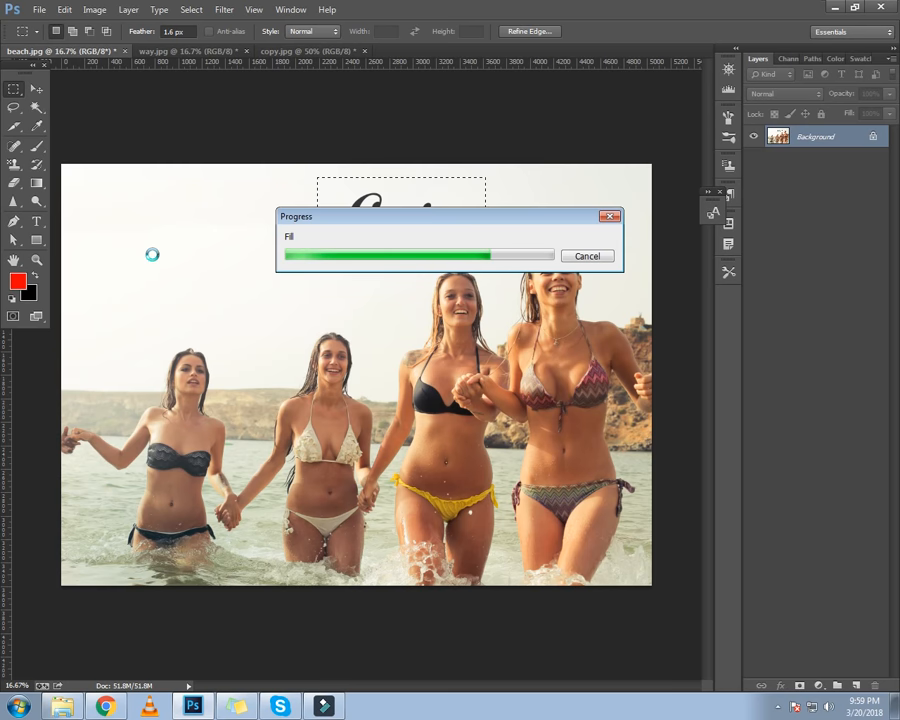
key("ctrl+d")
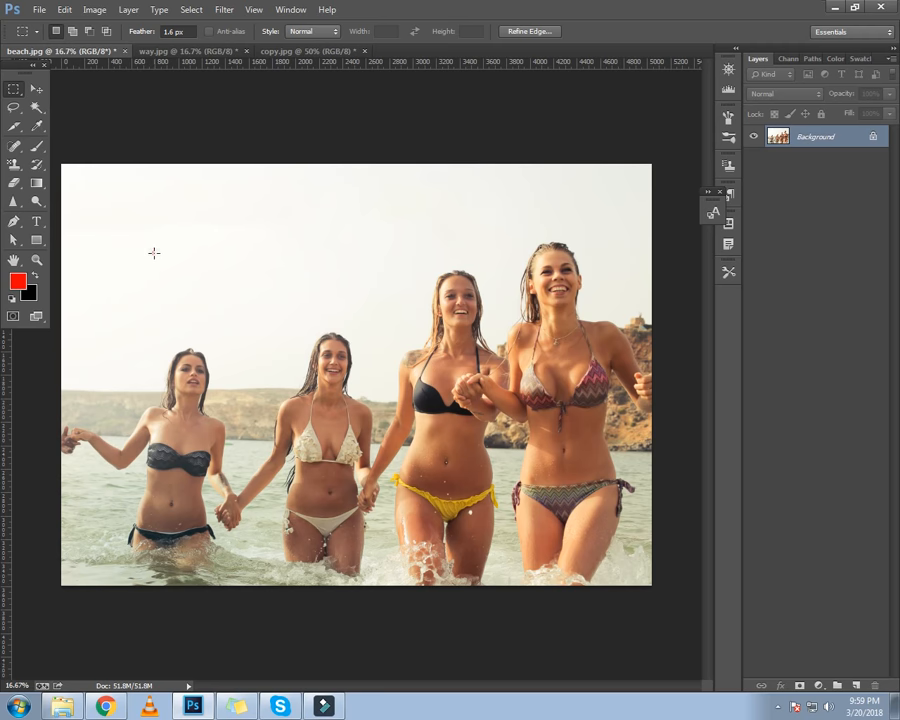
Zoom in and out on beach.jpg to inspect the cleaned area where the text was
left_click(35, 90)
key("ctrl+plus")
key("ctrl+minus")
key("ctrl+minus")
key("ctrl+plus")
key("ctrl+plus")
key("ctrl+plus")
key("ctrl+plus")
key("ctrl+plus")
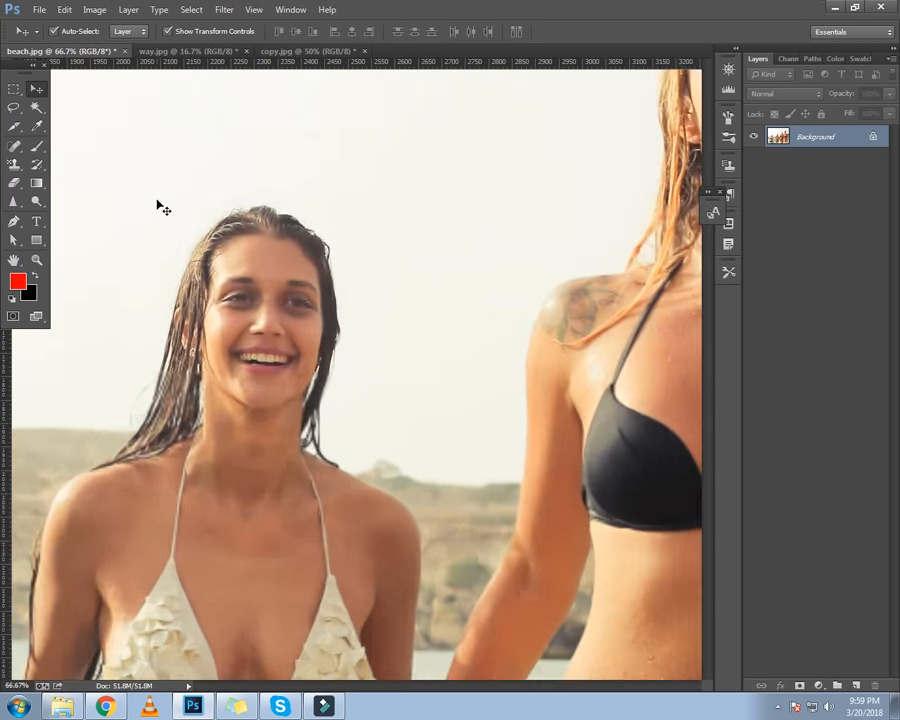
key("ctrl+minus")
key("ctrl+minus")
key("ctrl+minus")
key("ctrl+minus")
key("ctrl+minus")
Switch through way.jpg and copy.jpg, zooming in and out to review each, and return to way.jpg
left_click(223, 51)
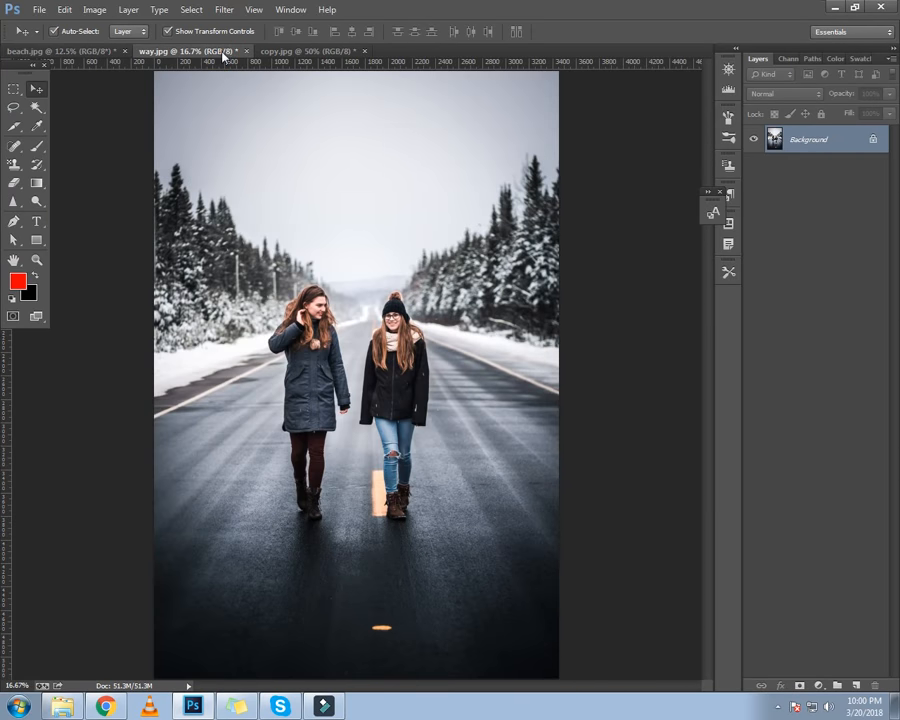
key("ctrl+plus")
key("ctrl+plus")
key("ctrl+minus")
key("ctrl+minus")
left_click(272, 51)
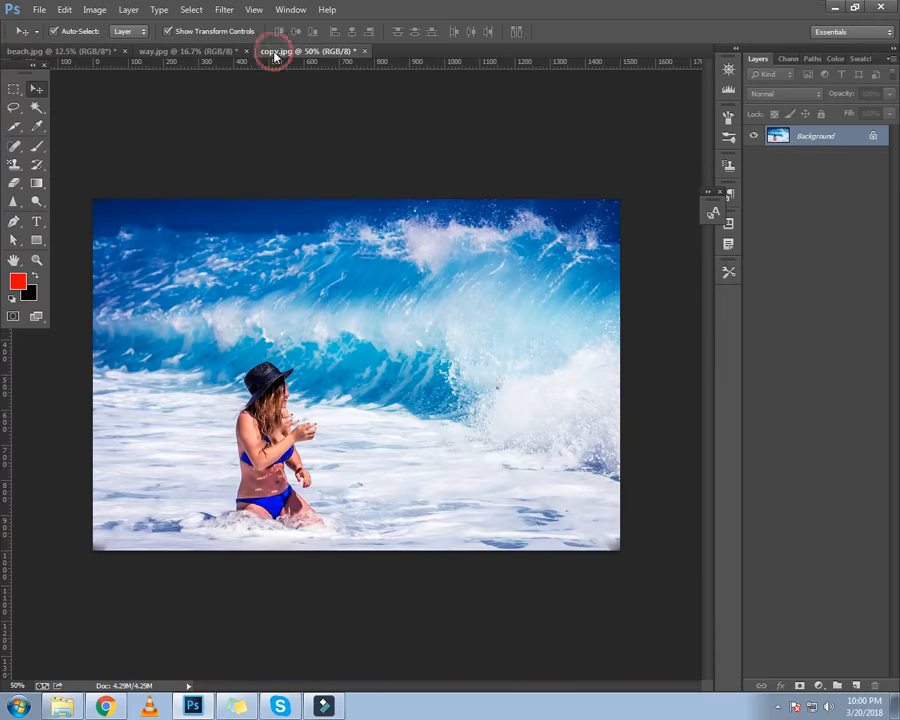
key("ctrl+plus")
key("ctrl+plus")
key("ctrl+minus")
key("ctrl+minus")
left_click(160, 51)
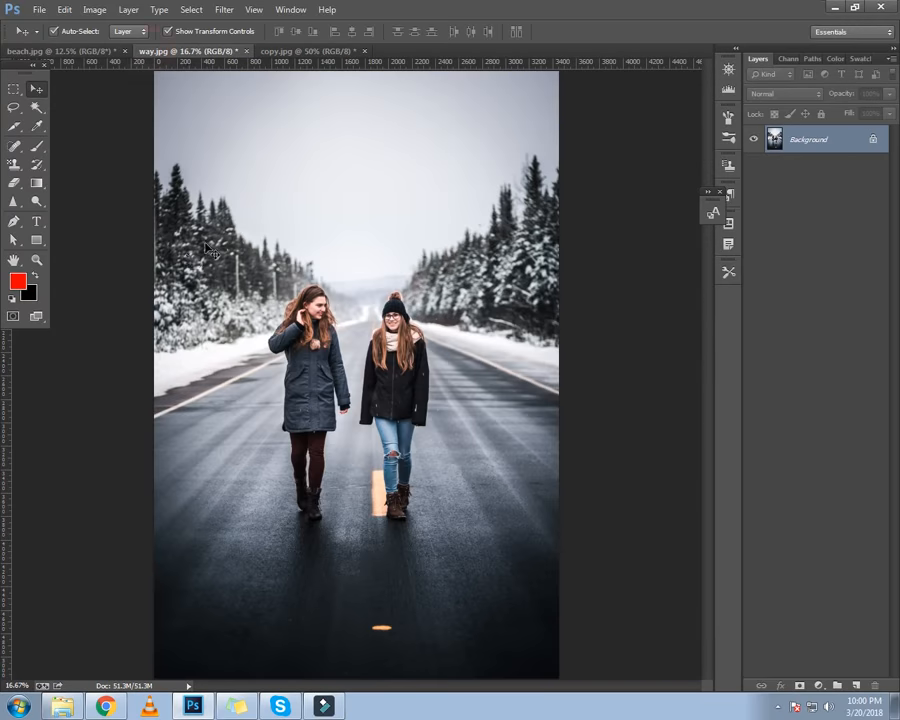